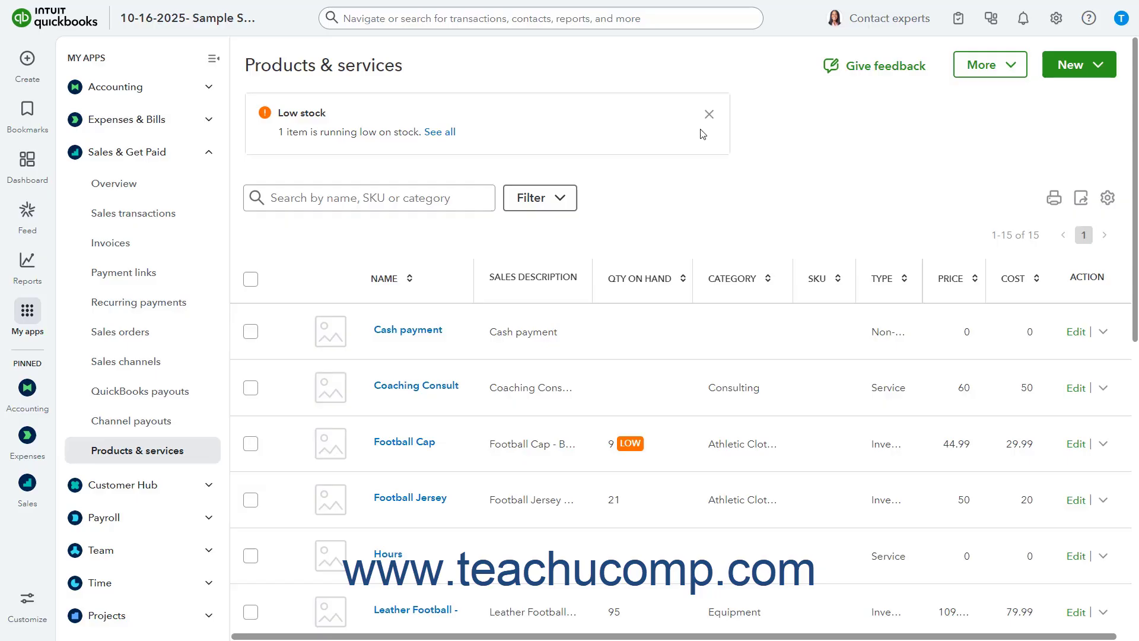
# Start a new inventory item named "Hooded Sweatshirt" with Inventory item as its item type
pyautogui.click(1079, 77)
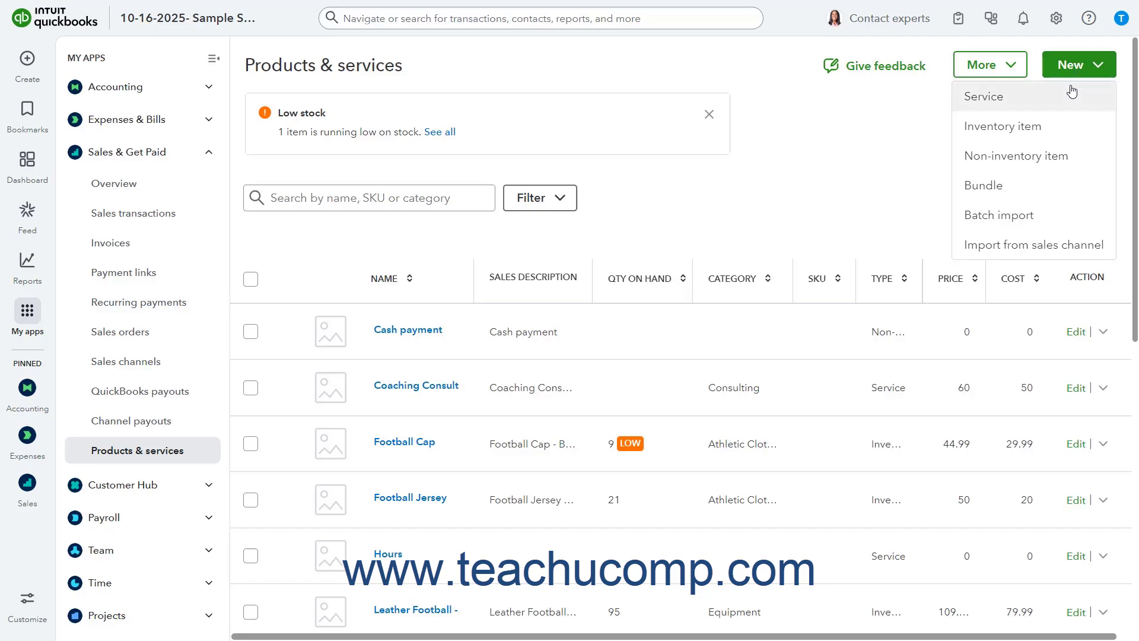
pyautogui.click(1048, 129)
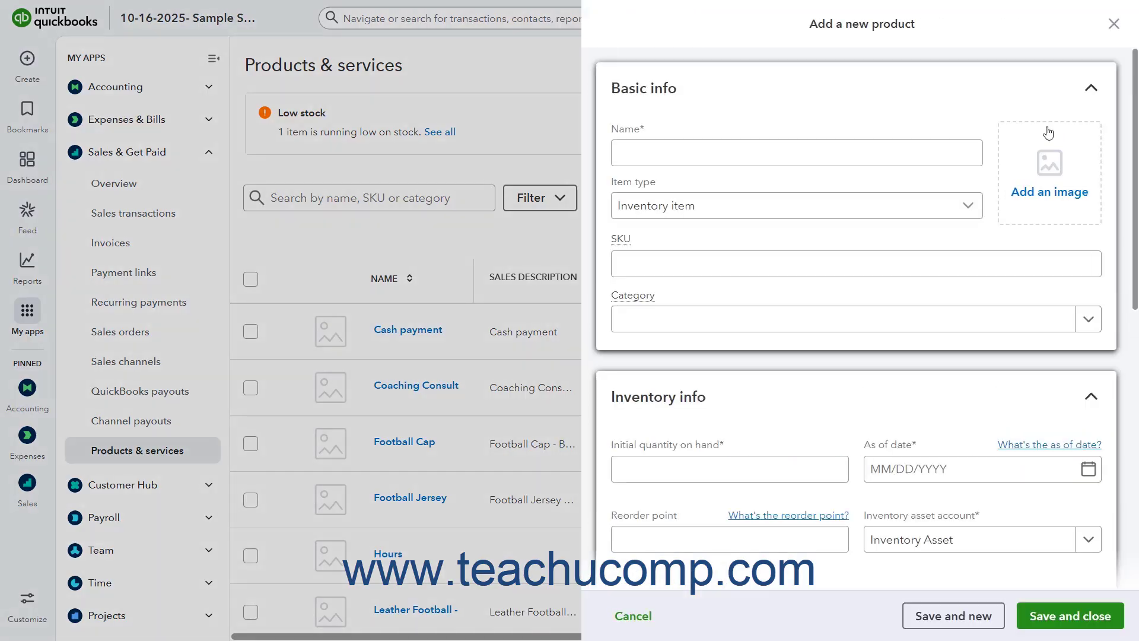
pyautogui.click(719, 159)
pyautogui.write('Hooded Sweatshirt')
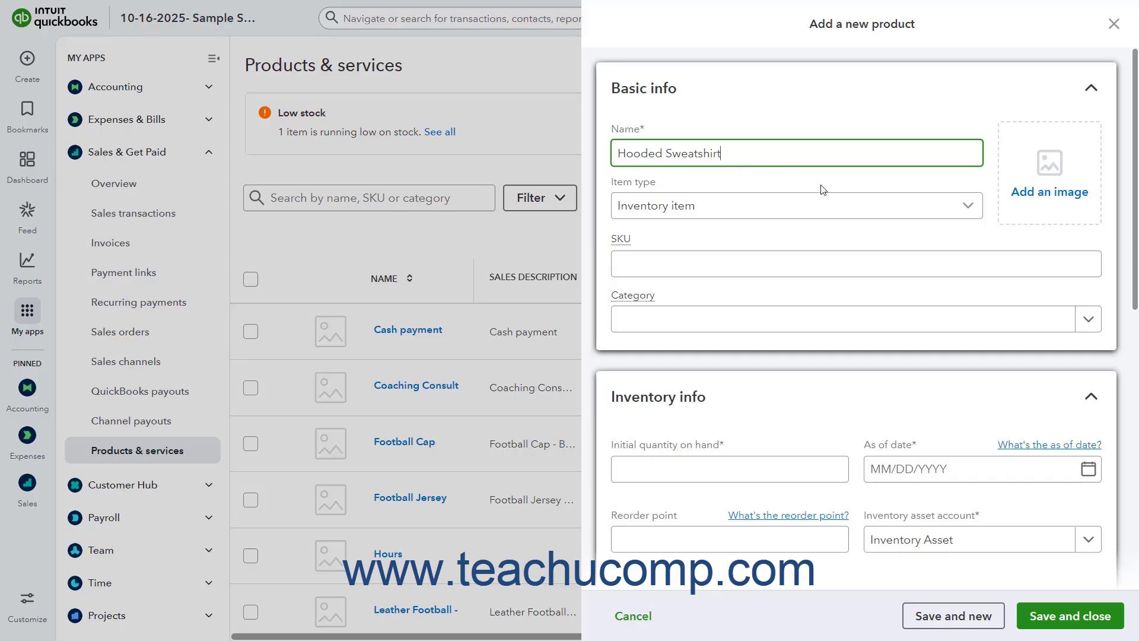
pyautogui.click(969, 209)
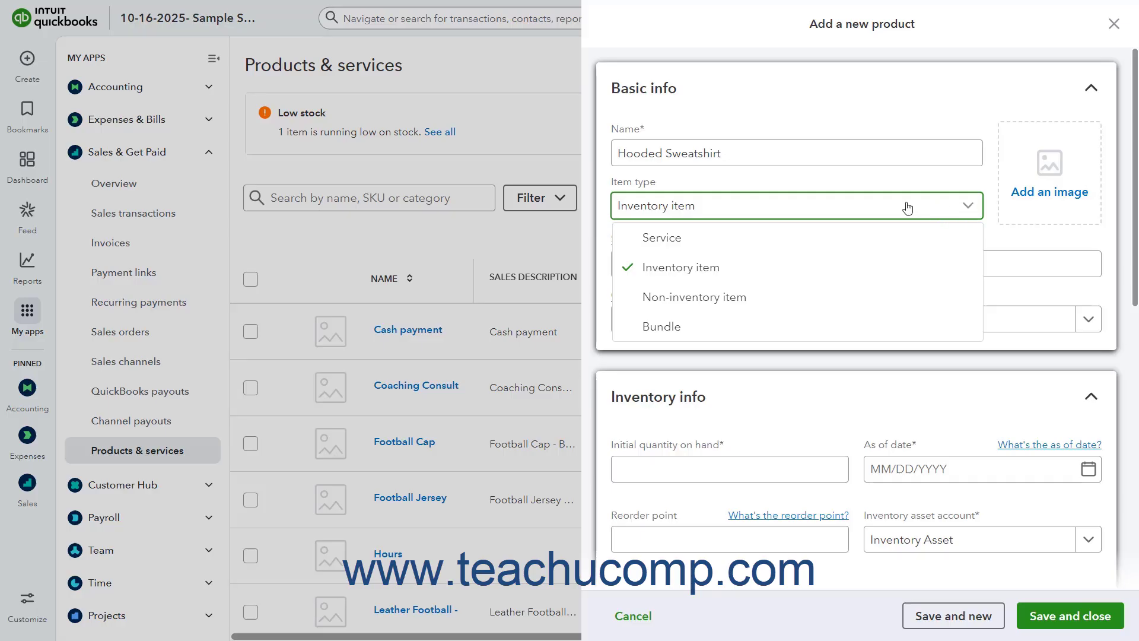
pyautogui.click(694, 272)
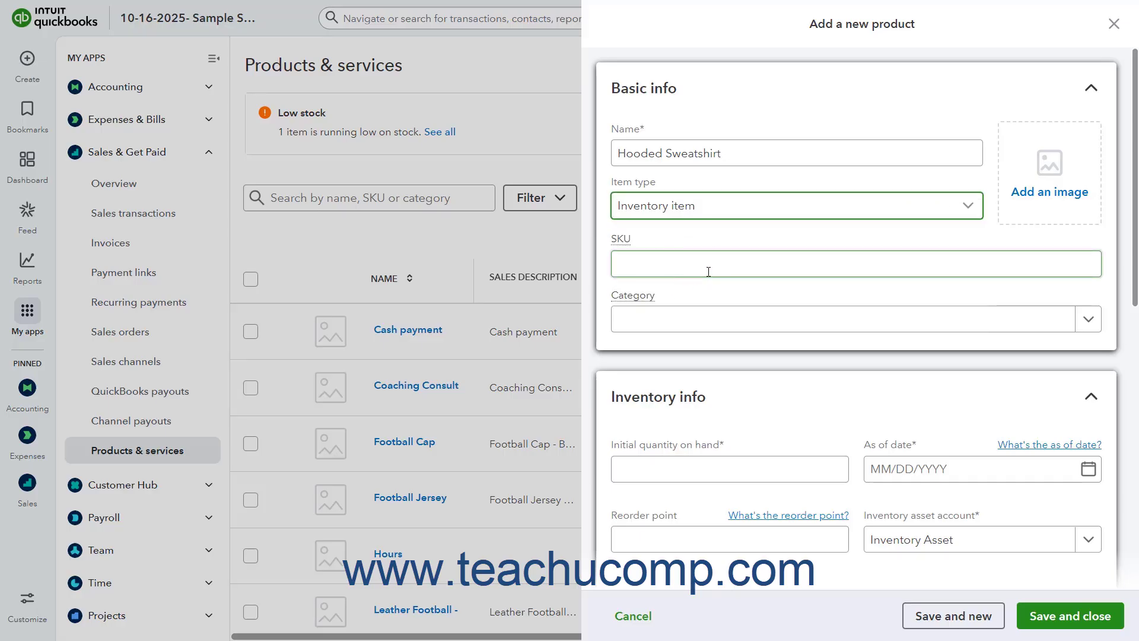
pyautogui.click(708, 272)
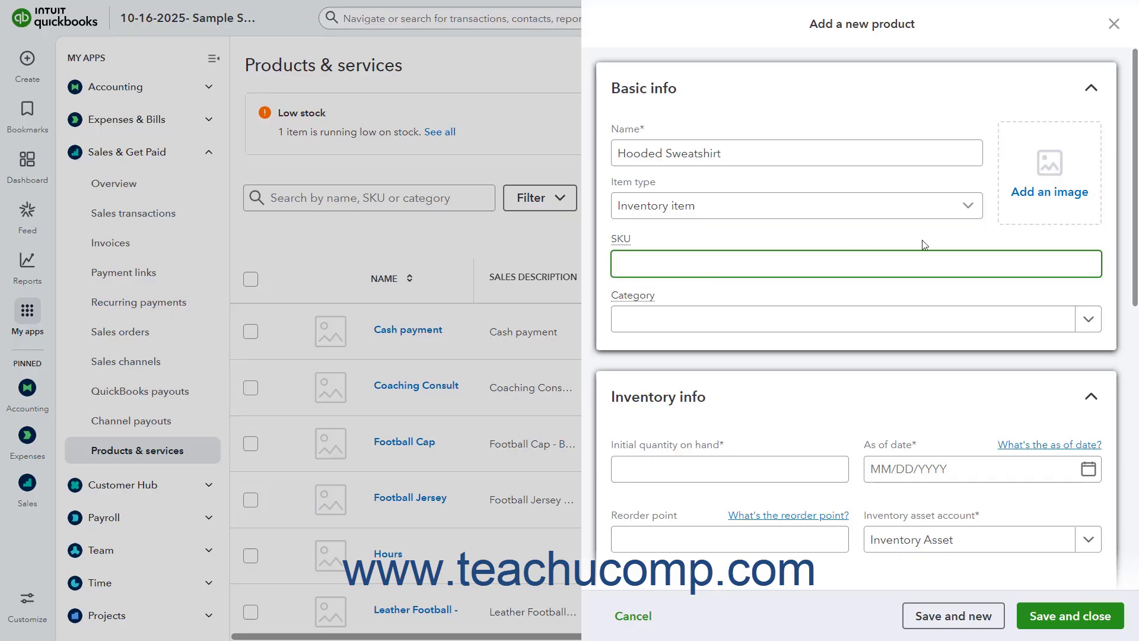
# Add the image HoodedSweatshirtPic.png from the QBImages folder in Pictures to the new product
pyautogui.click(1058, 188)
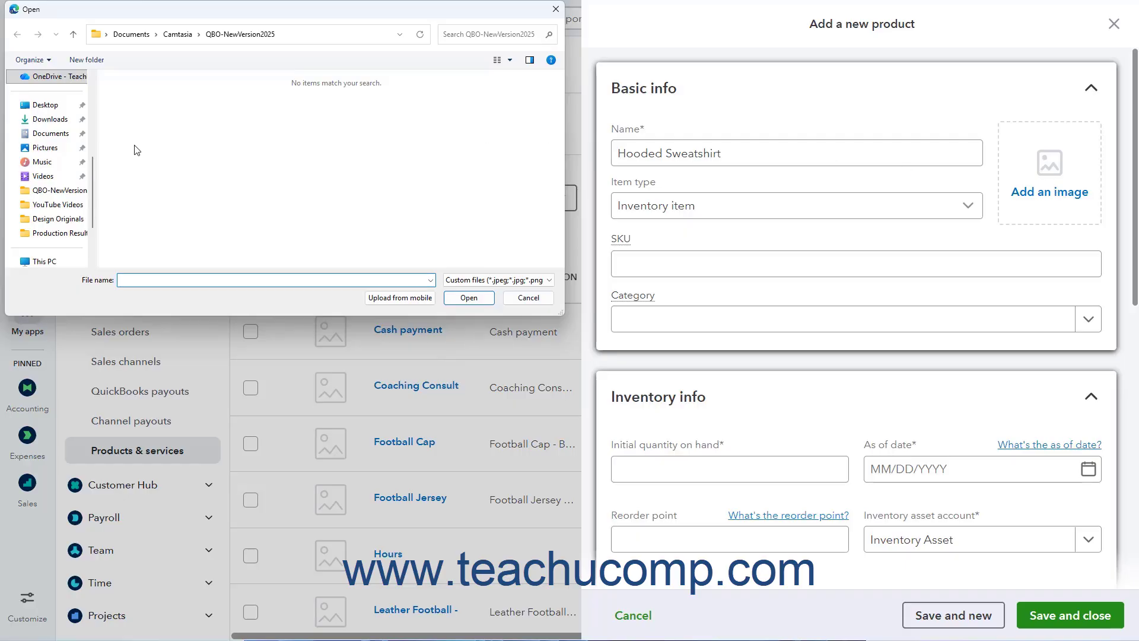
pyautogui.scroll(5, 76, 153)
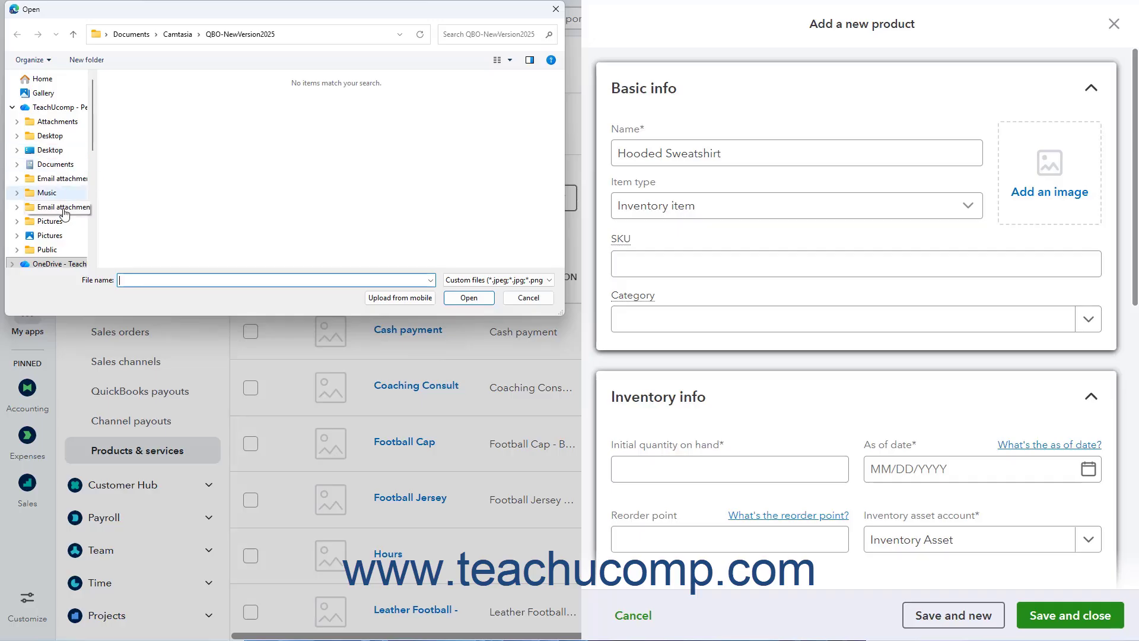
pyautogui.click(65, 237)
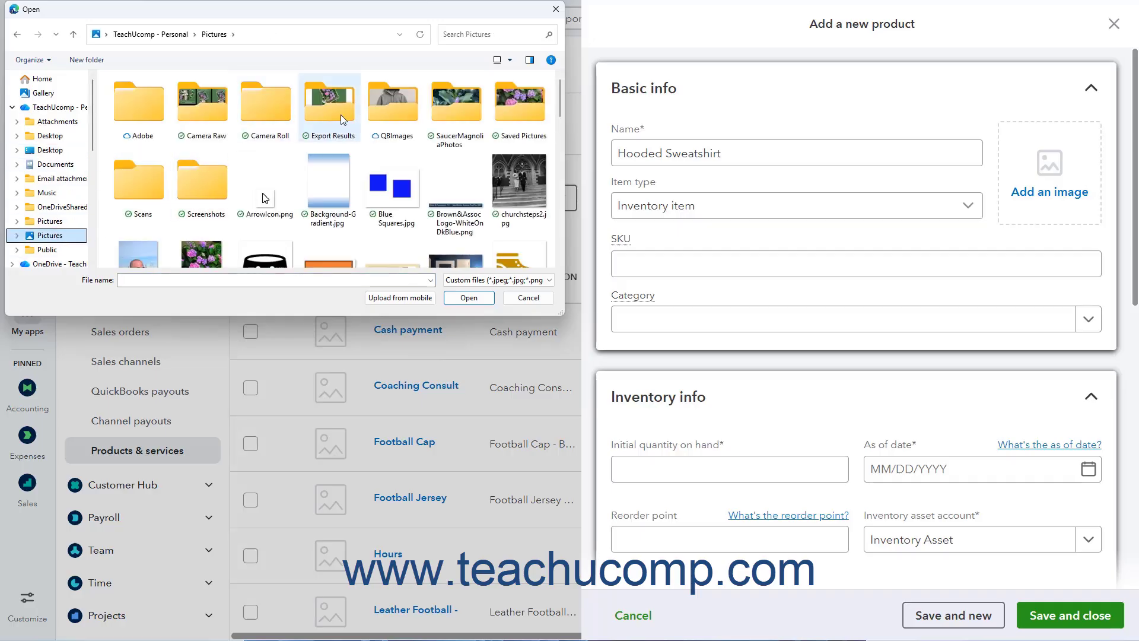
pyautogui.doubleClick(393, 103)
pyautogui.click(256, 172)
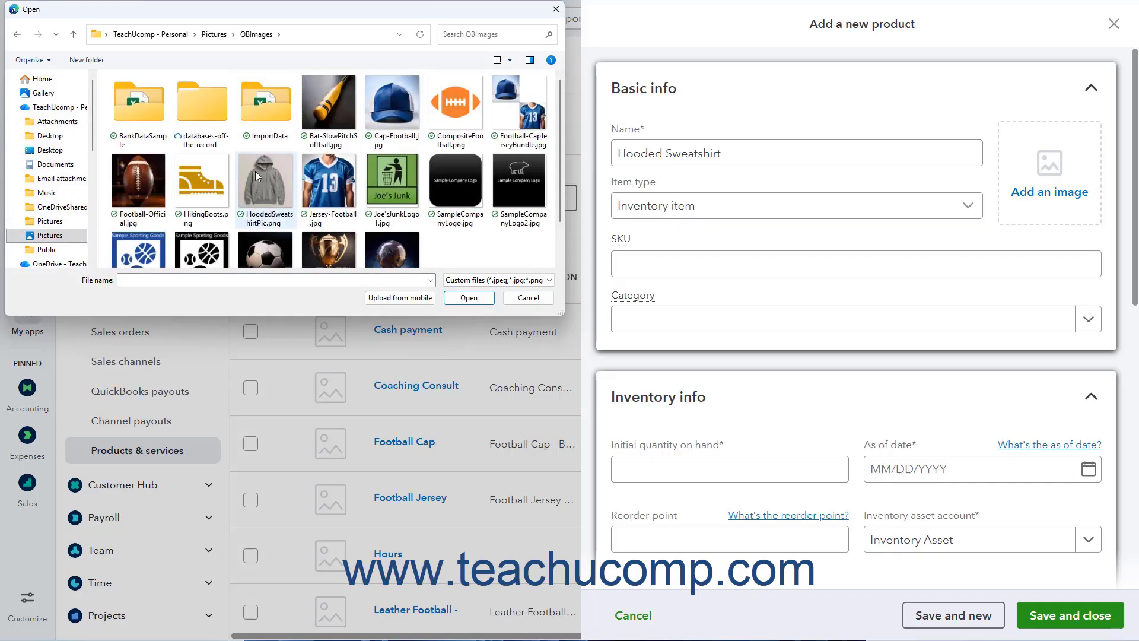
pyautogui.click(469, 299)
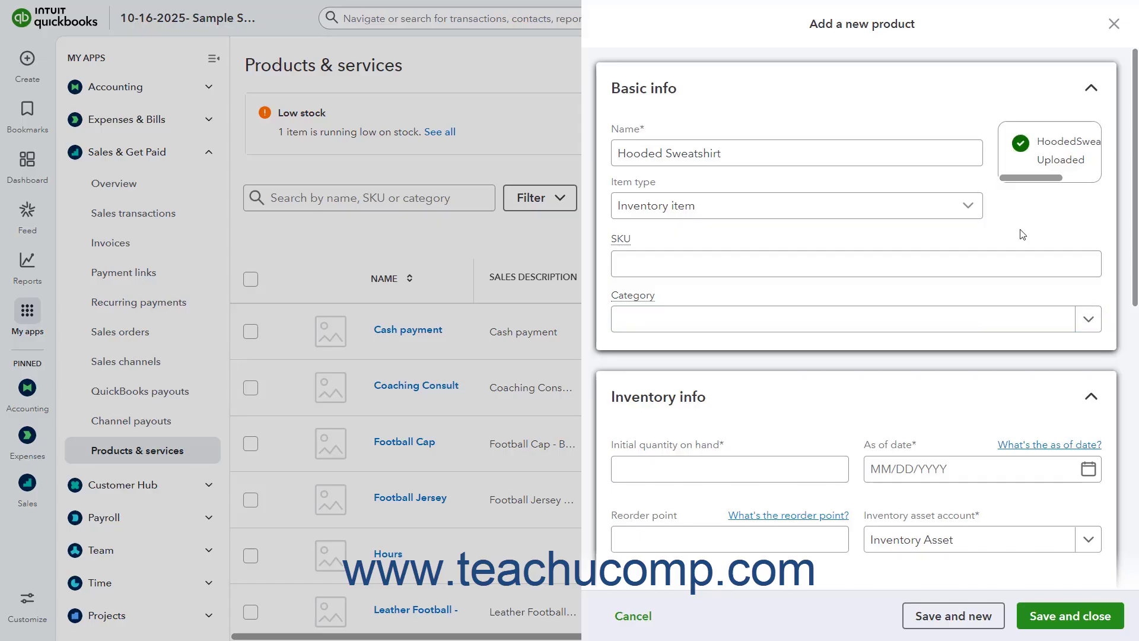
pyautogui.moveTo(1043, 218)
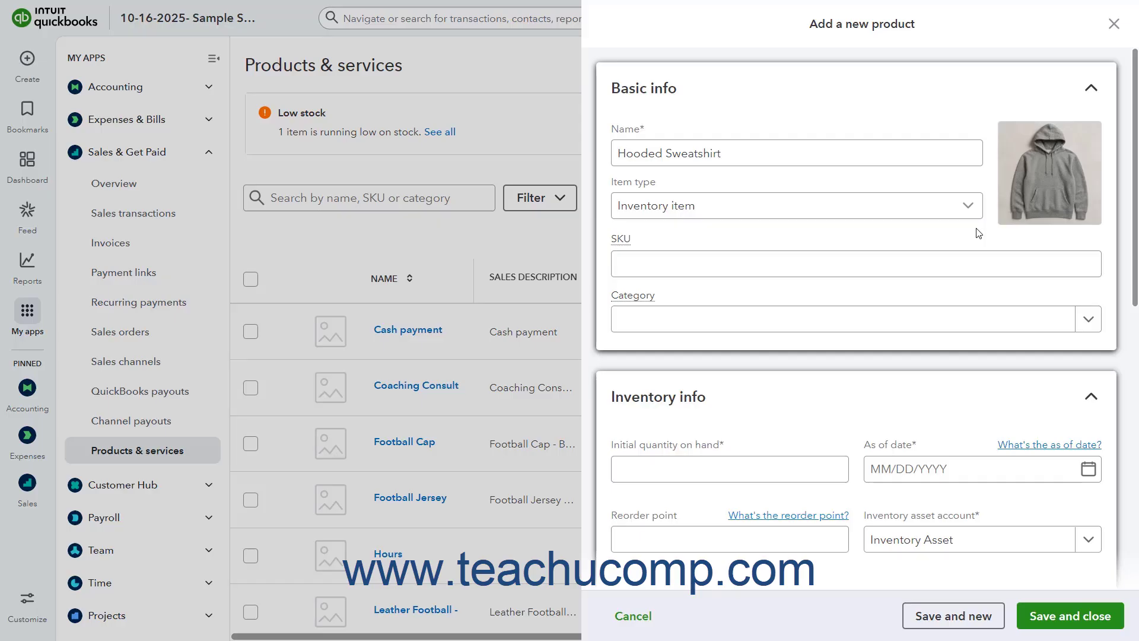
pyautogui.click(1089, 318)
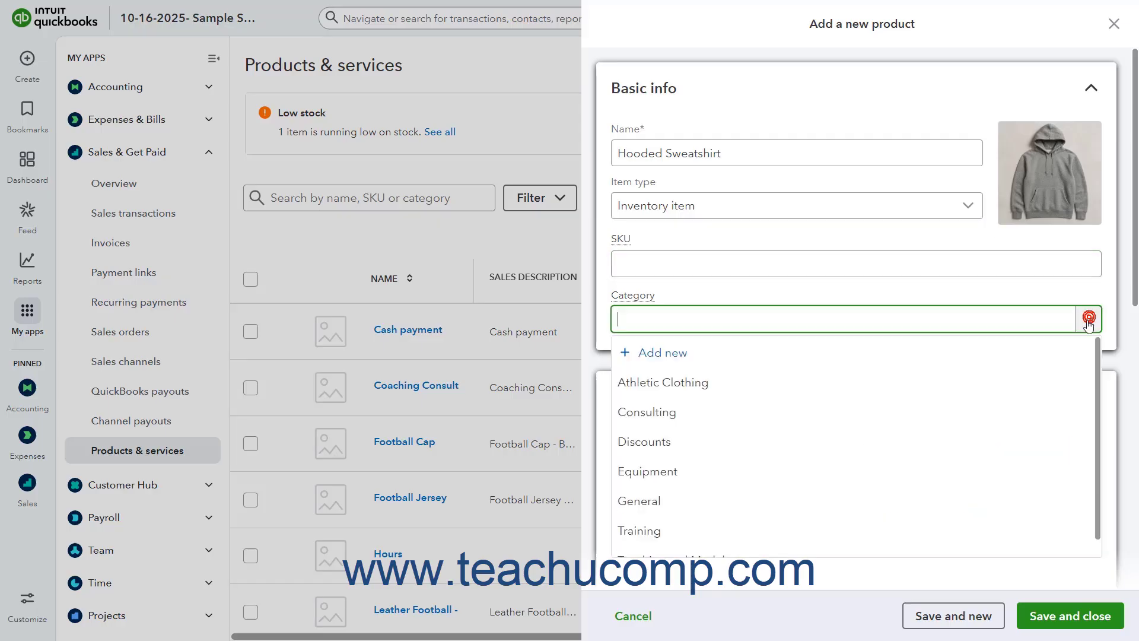
pyautogui.click(754, 395)
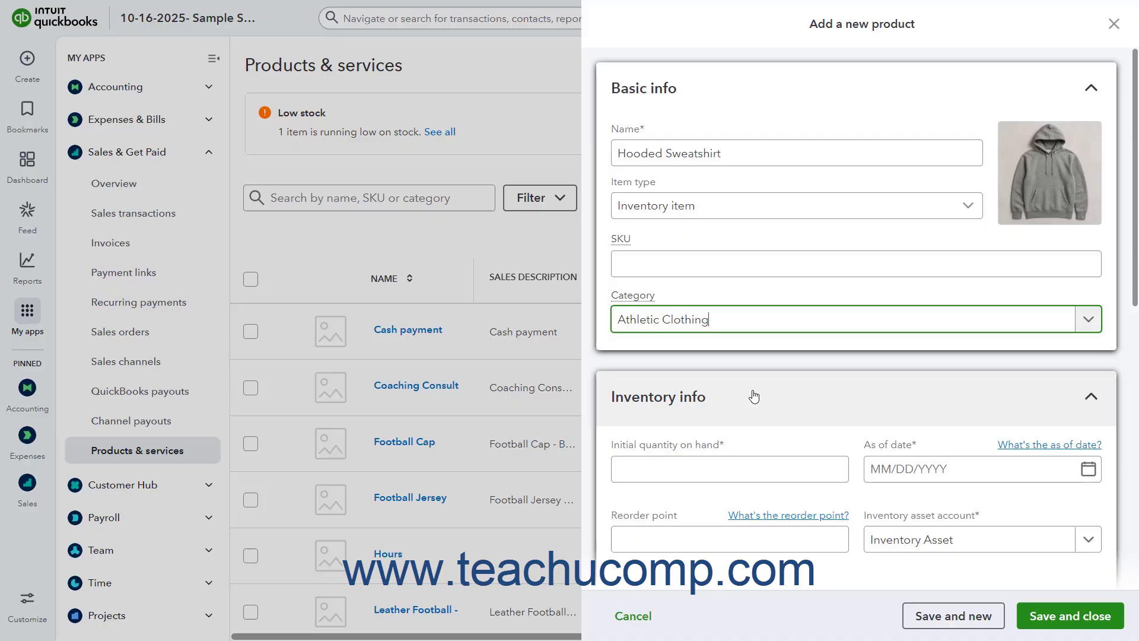
pyautogui.click(771, 320)
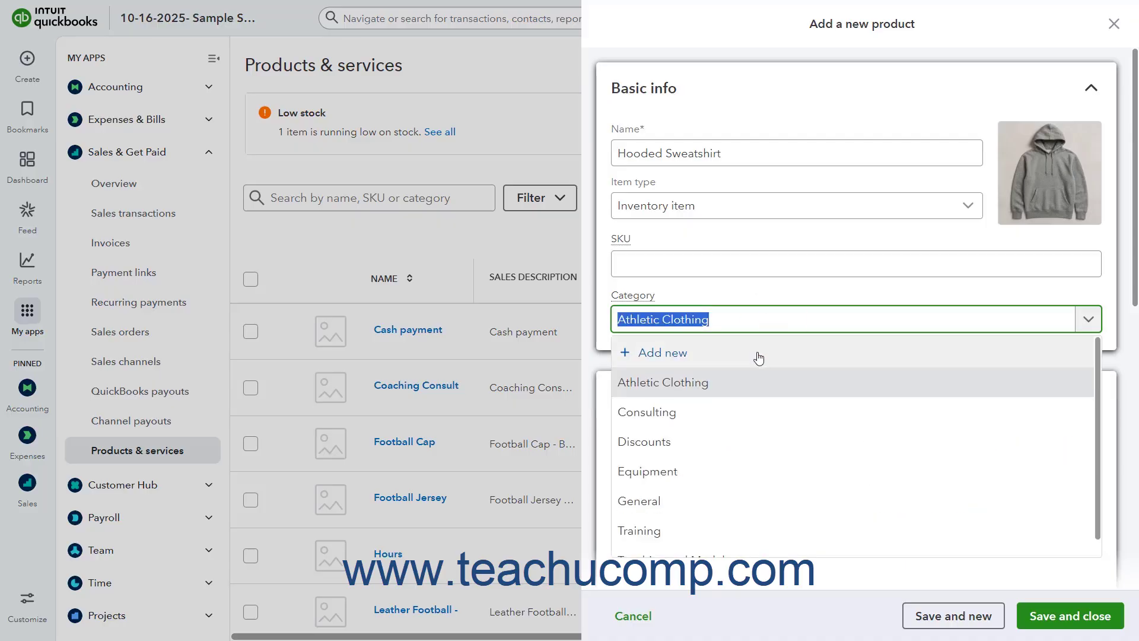
pyautogui.click(662, 353)
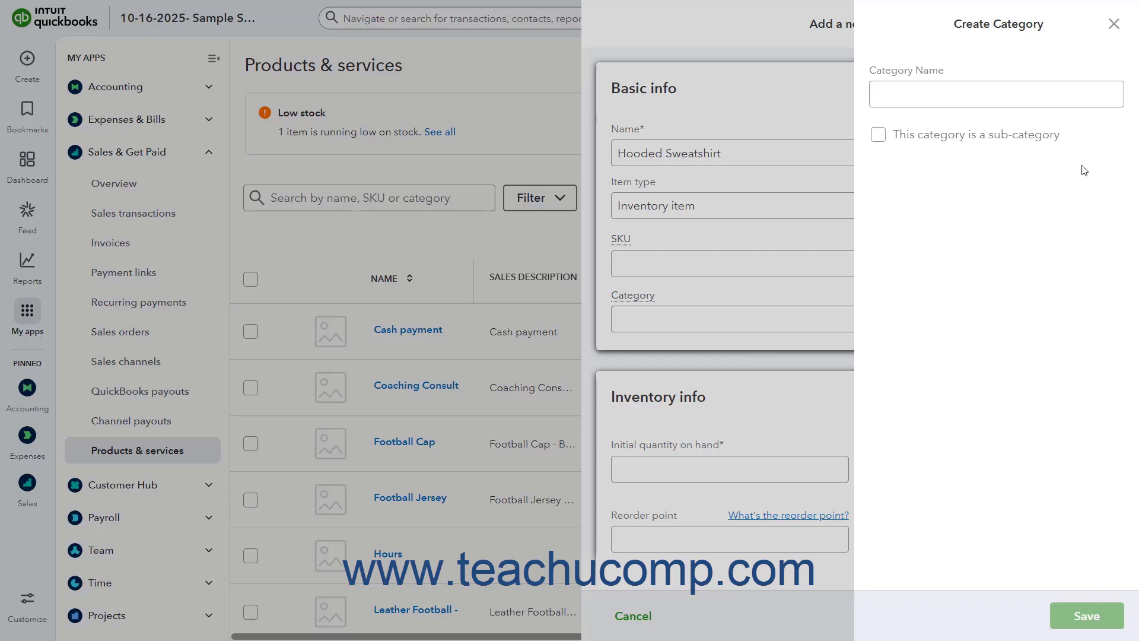
pyautogui.click(1114, 23)
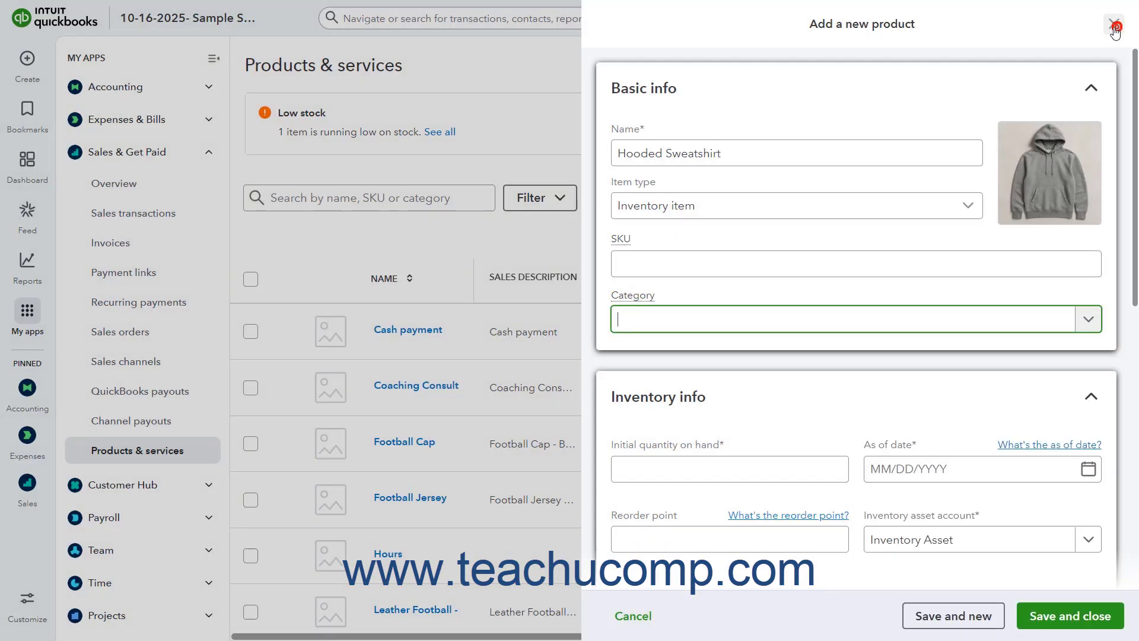
# Assign the Hooded Sweatshirt product to the Athletic Clothing category
pyautogui.click(1088, 319)
pyautogui.click(766, 386)
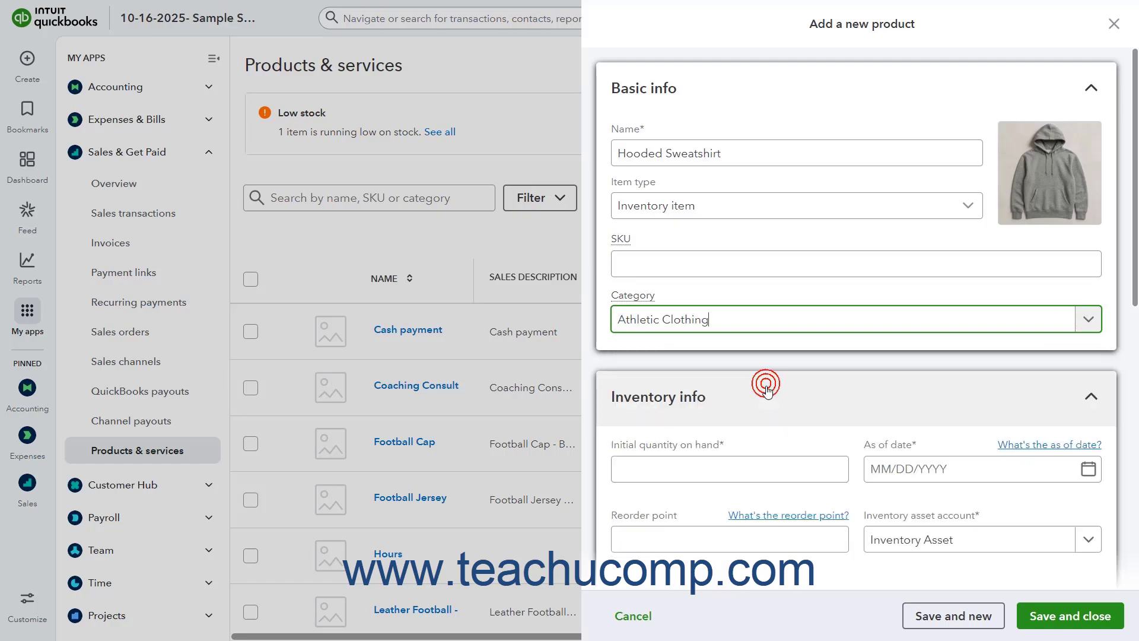
# Set the product's initial quantity on hand to 0 with an as-of date of 10/28/2025
pyautogui.scroll(-2, 772, 380)
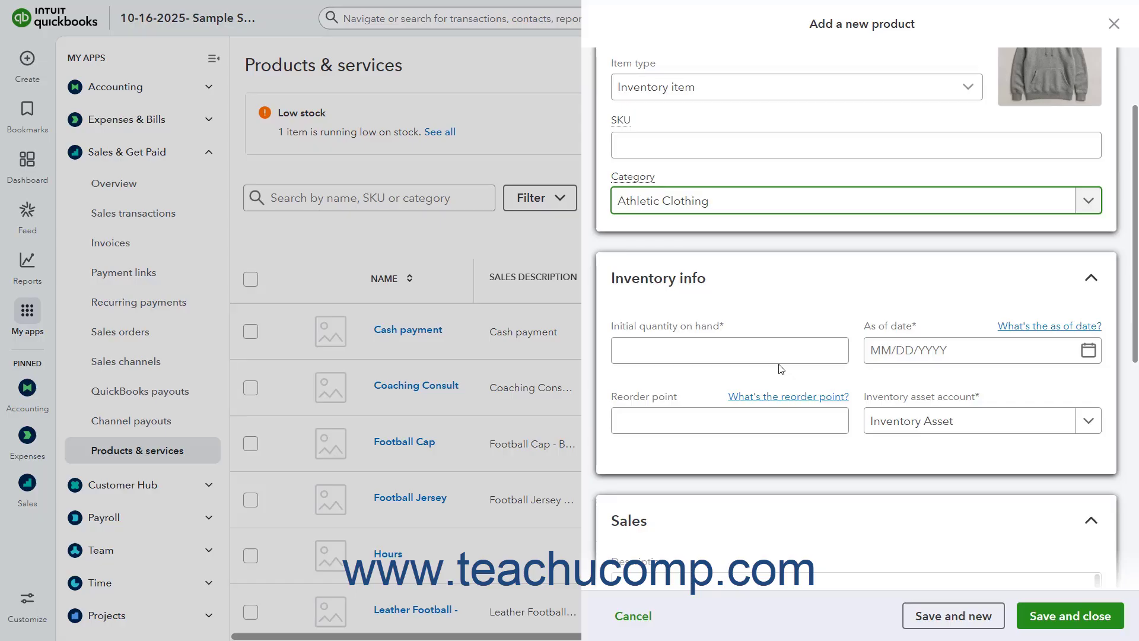
pyautogui.click(730, 348)
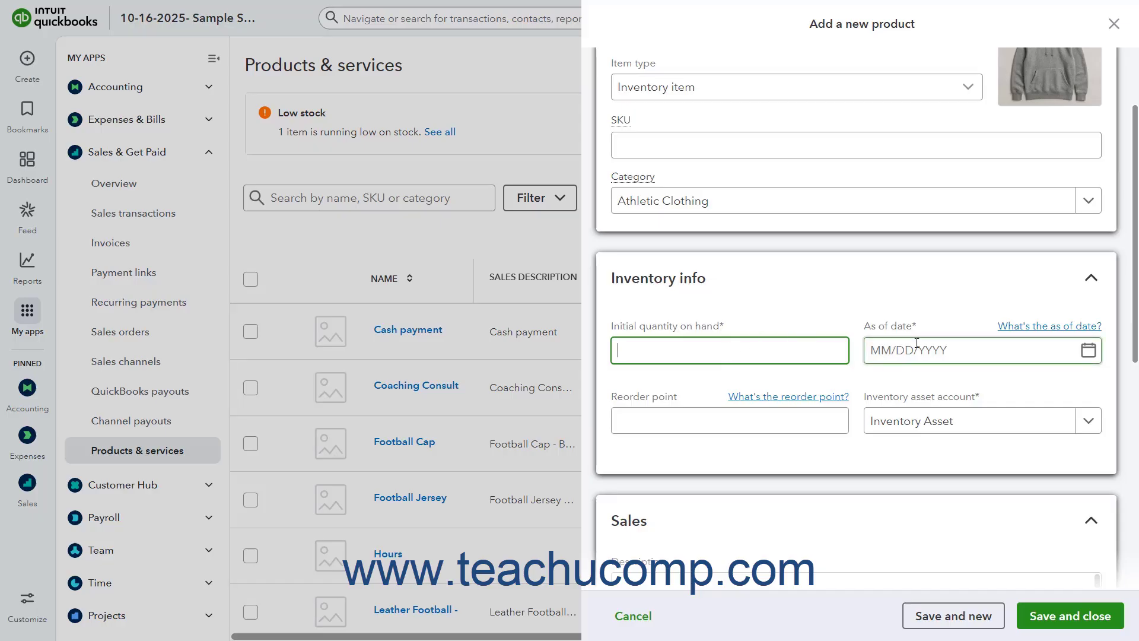
pyautogui.click(790, 353)
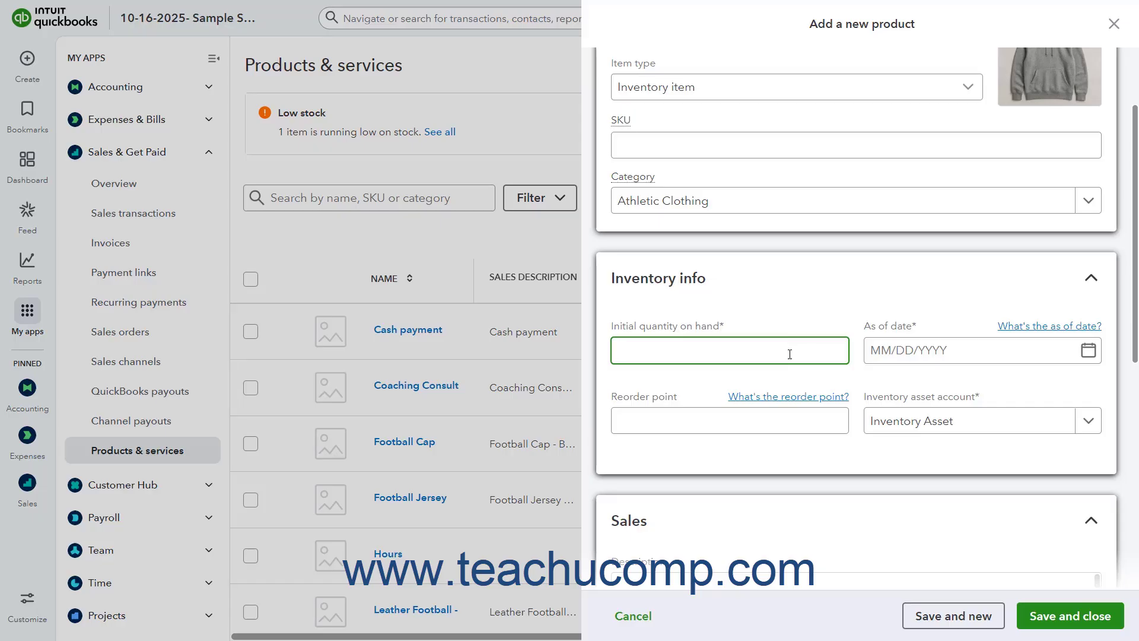
pyautogui.write('0')
pyautogui.click(1090, 342)
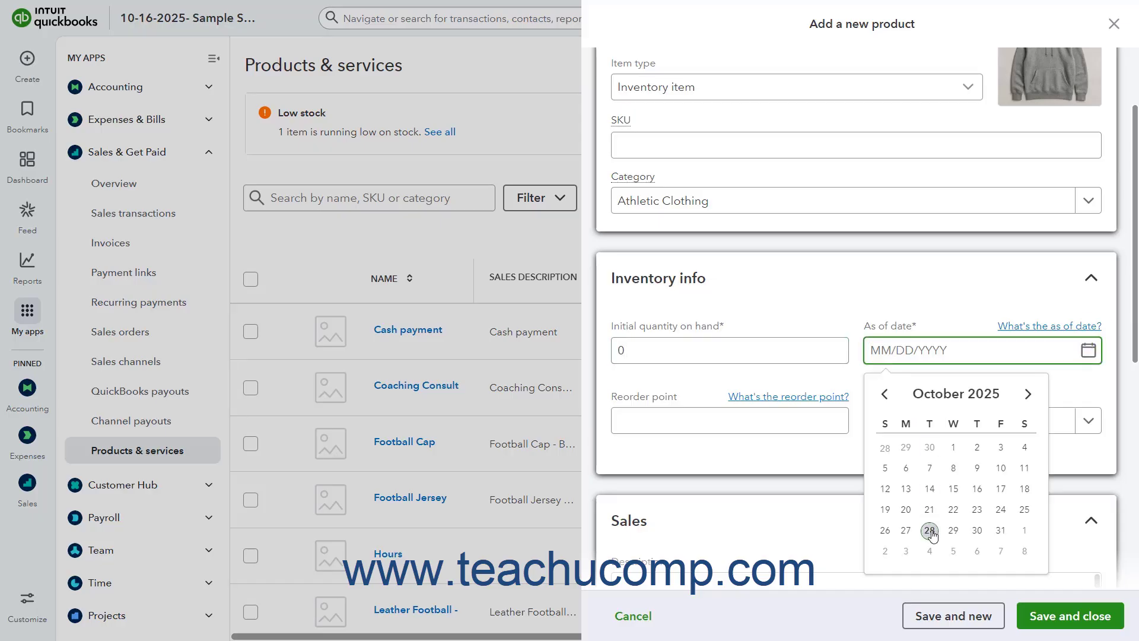
pyautogui.click(932, 529)
# Set the product's reorder point to 10 and review the available inventory asset accounts
pyautogui.click(720, 413)
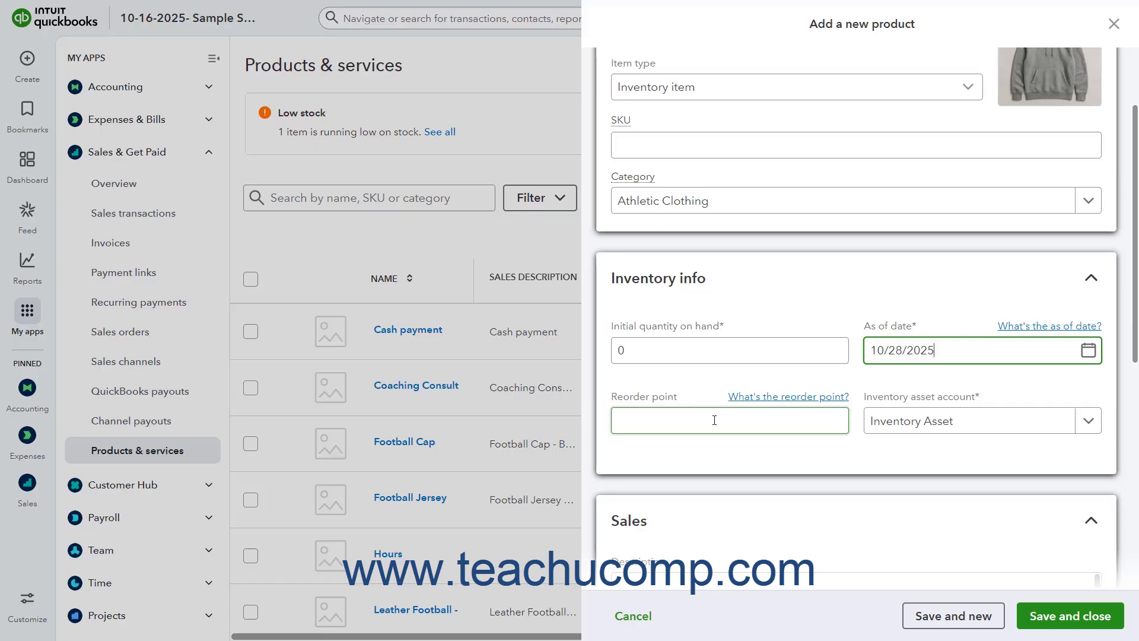
pyautogui.click(715, 420)
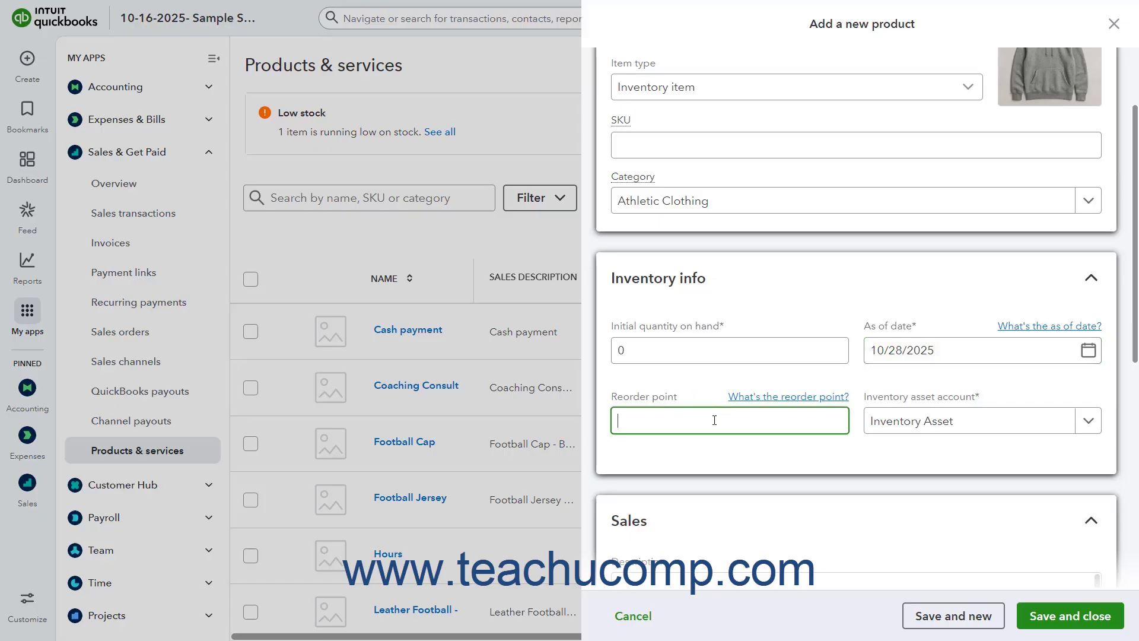
pyautogui.write('10')
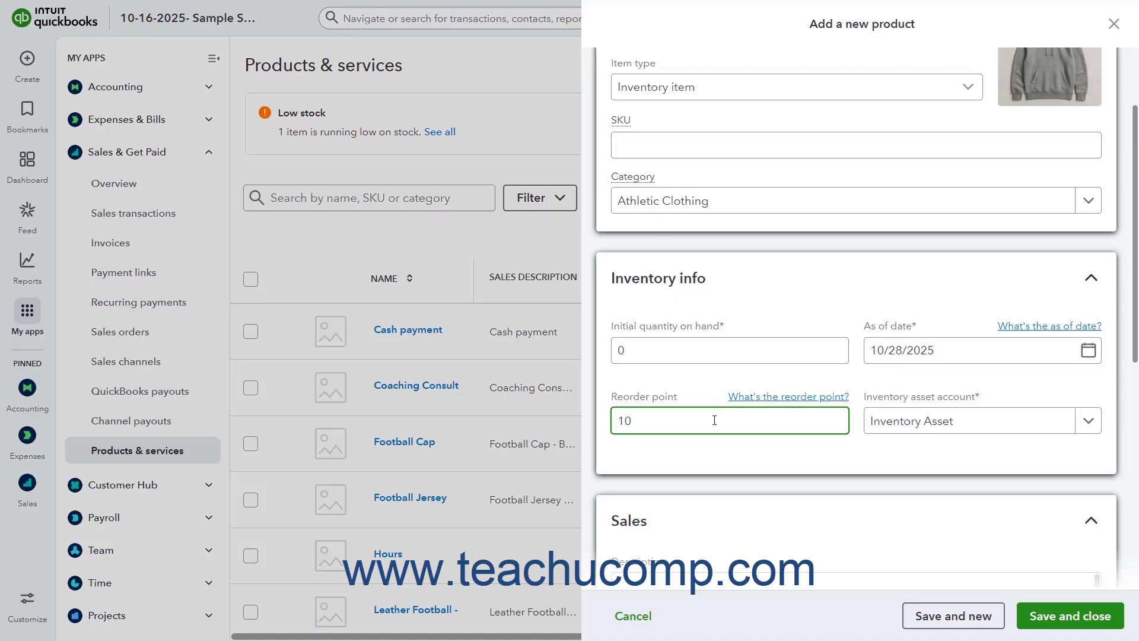
pyautogui.click(1090, 422)
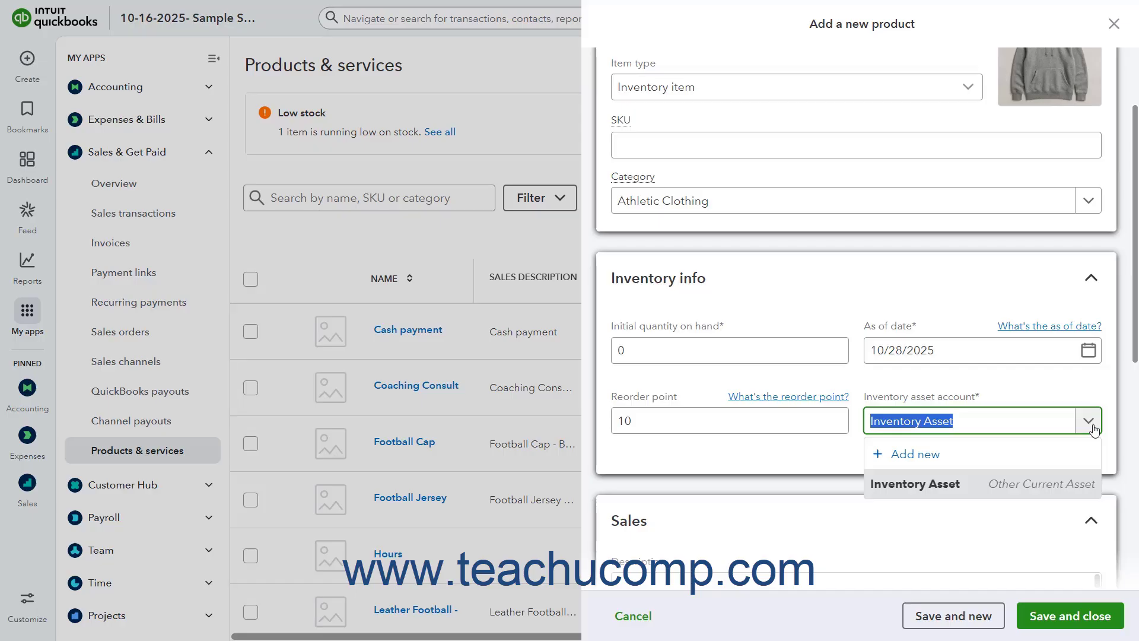
pyautogui.click(1095, 428)
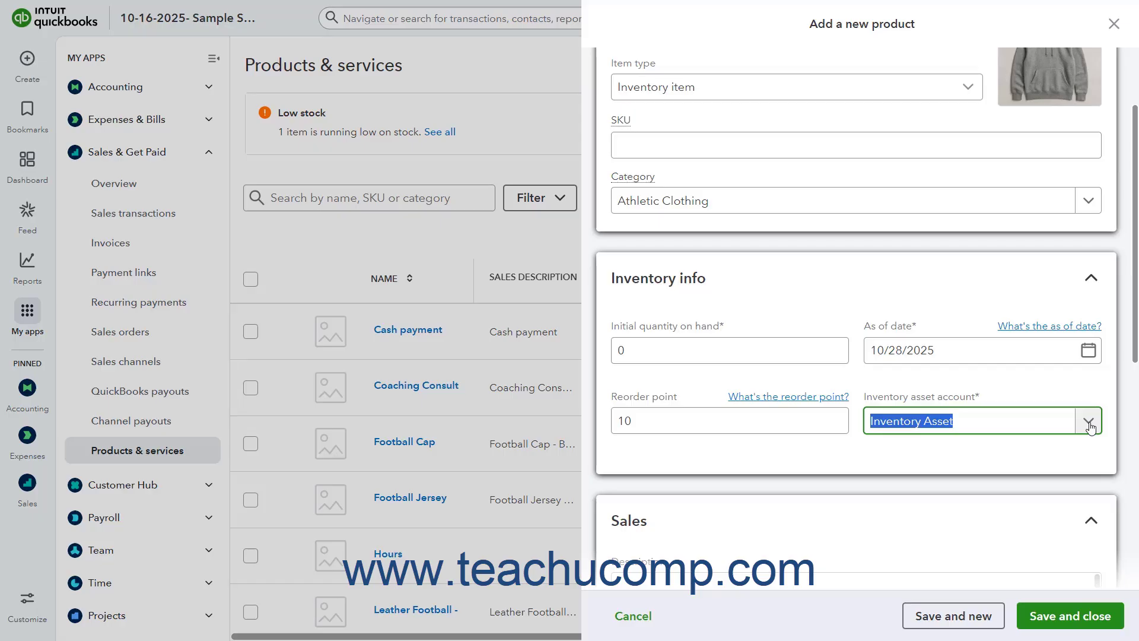
# Enter the sales description "Gray Hoodie" and a price of 55.00, and review the available income accounts
pyautogui.scroll(-5, 1015, 394)
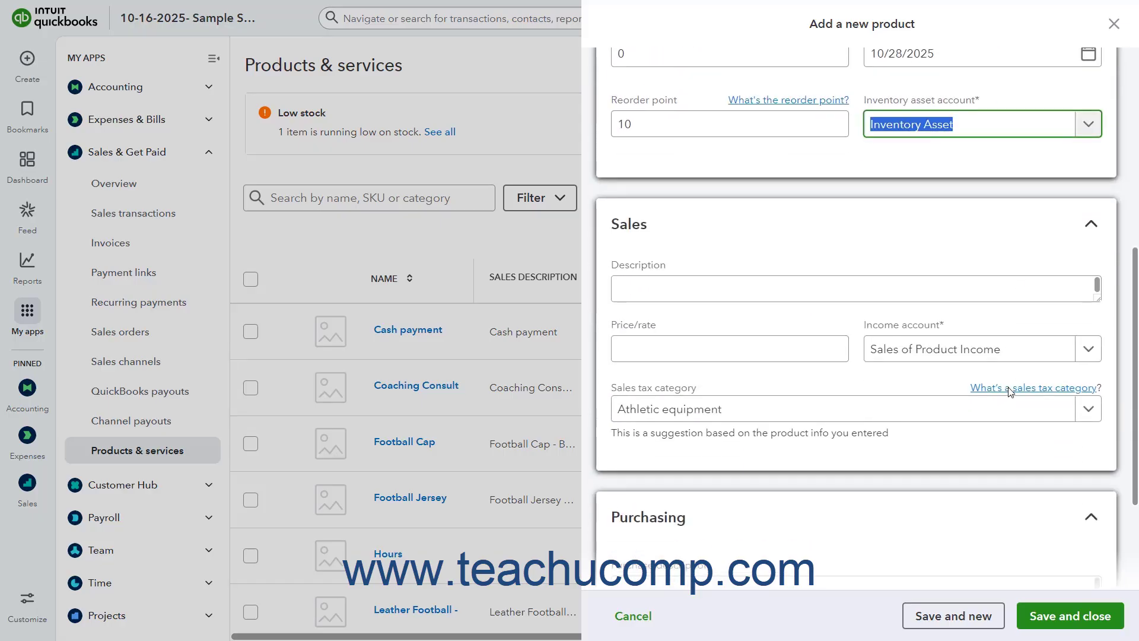
pyautogui.click(674, 291)
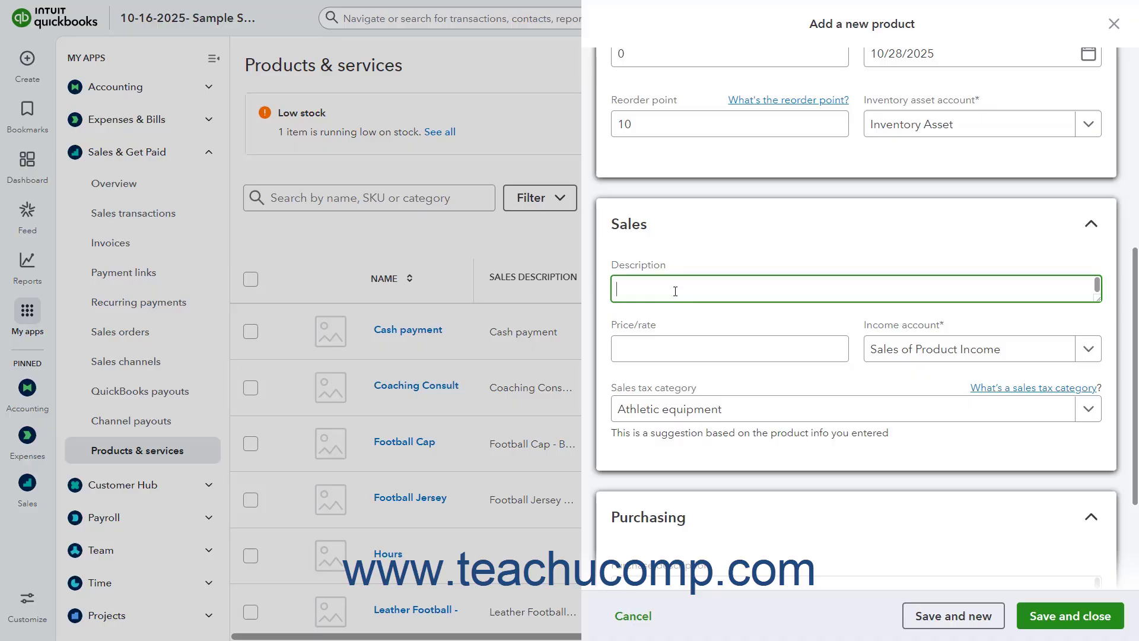
pyautogui.write('Gray Hoodie')
pyautogui.click(662, 356)
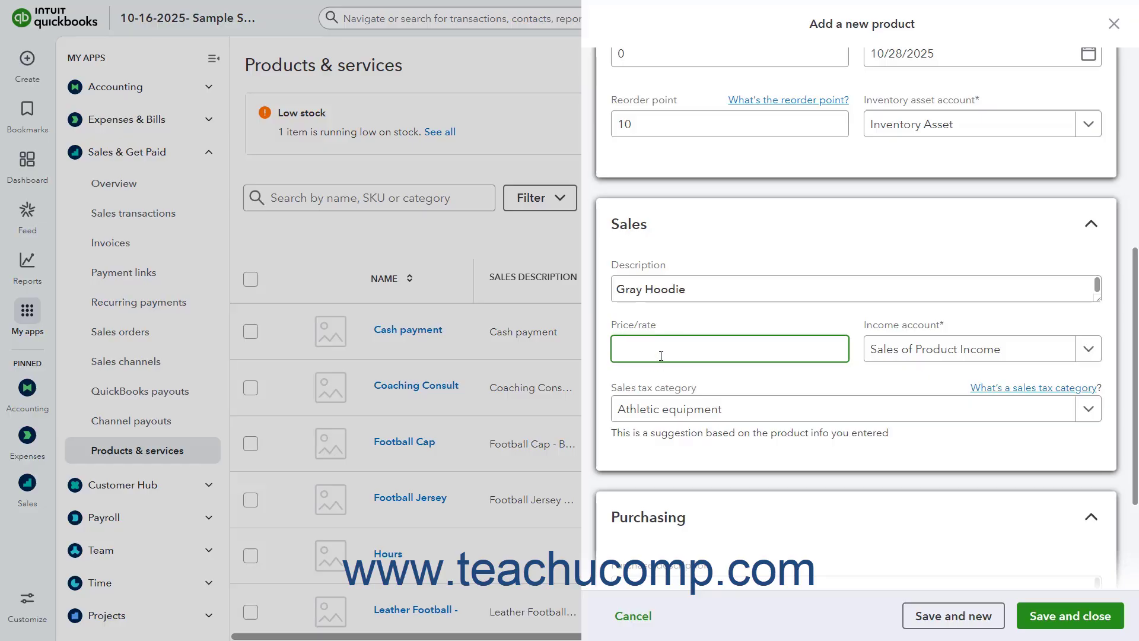
pyautogui.write('55.00')
pyautogui.click(1089, 352)
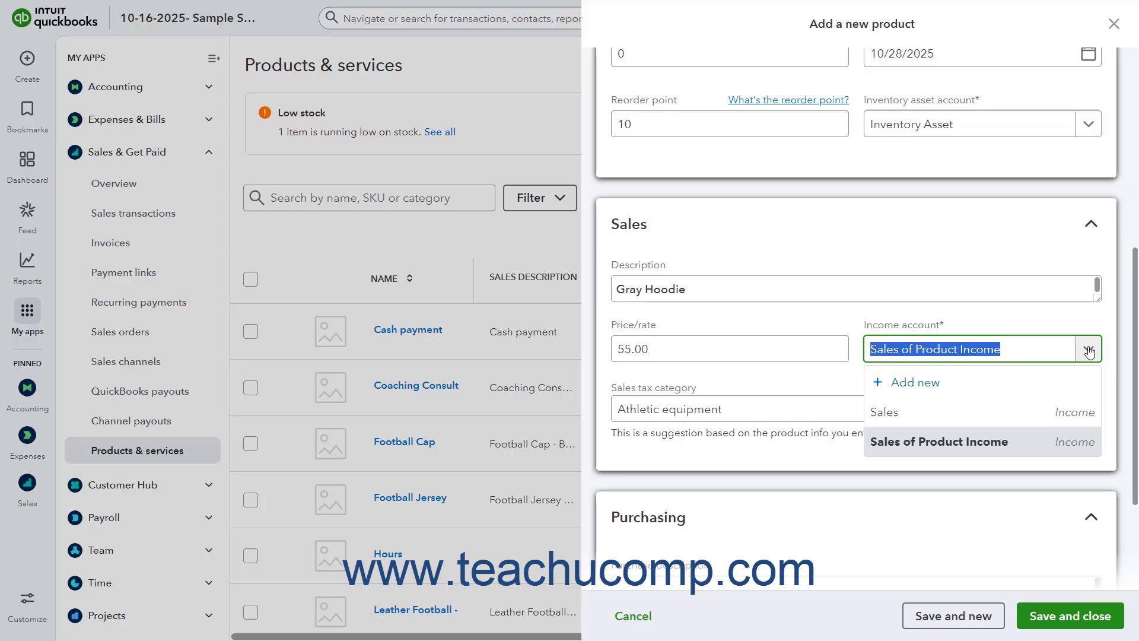
pyautogui.click(1090, 352)
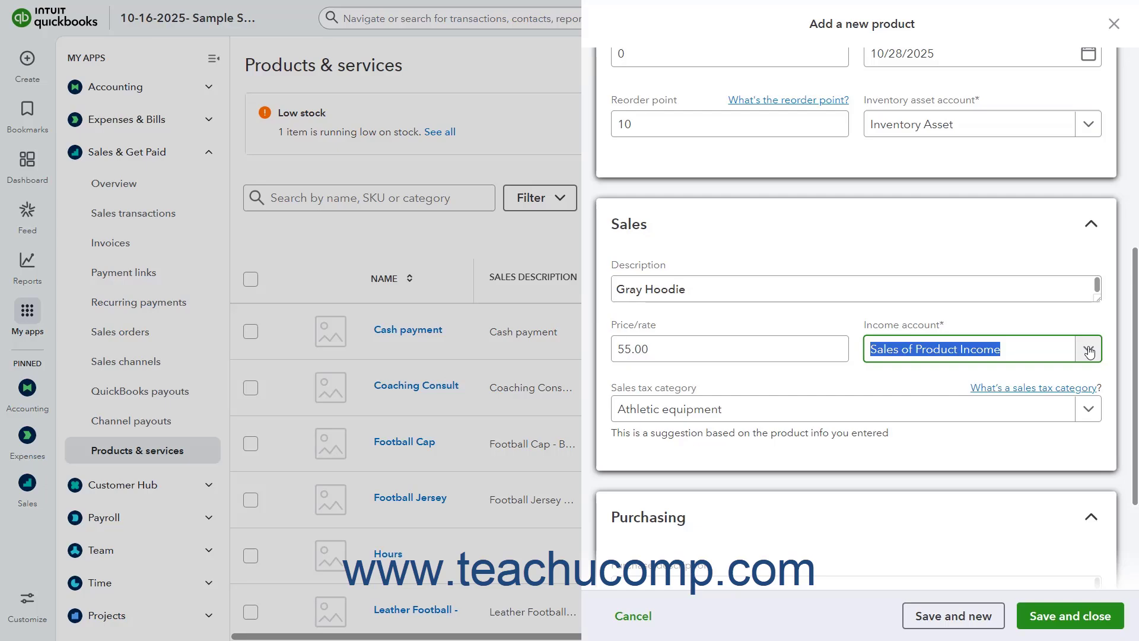
# Review the full list of sales tax categories and set the product's sales tax category to Taxable—standard rate
pyautogui.click(1097, 418)
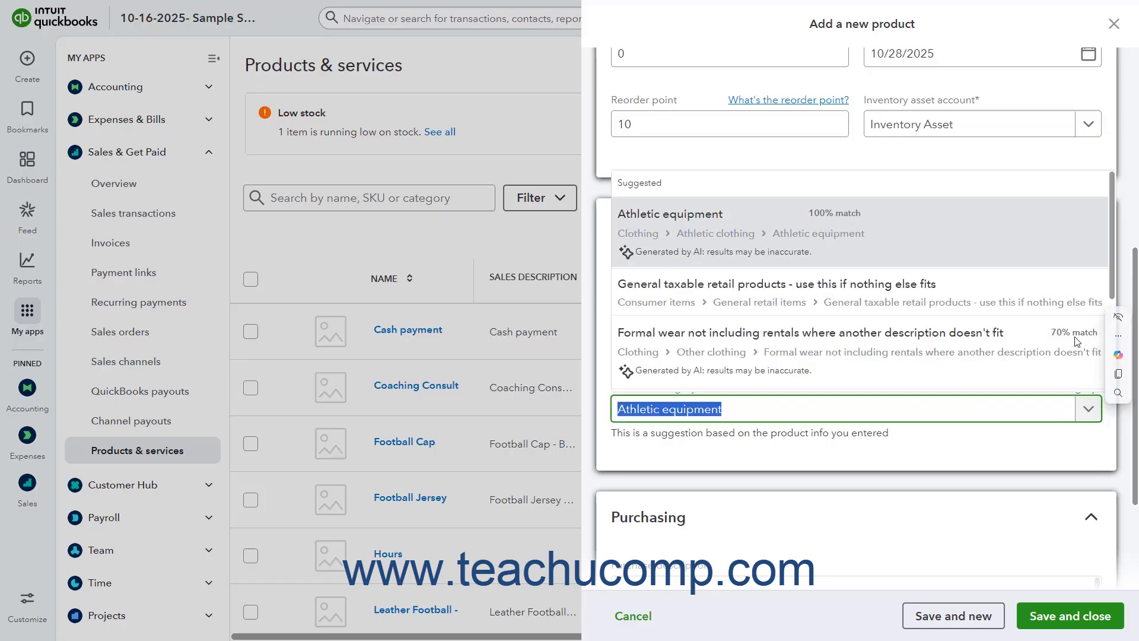
pyautogui.scroll(-5, 1076, 342)
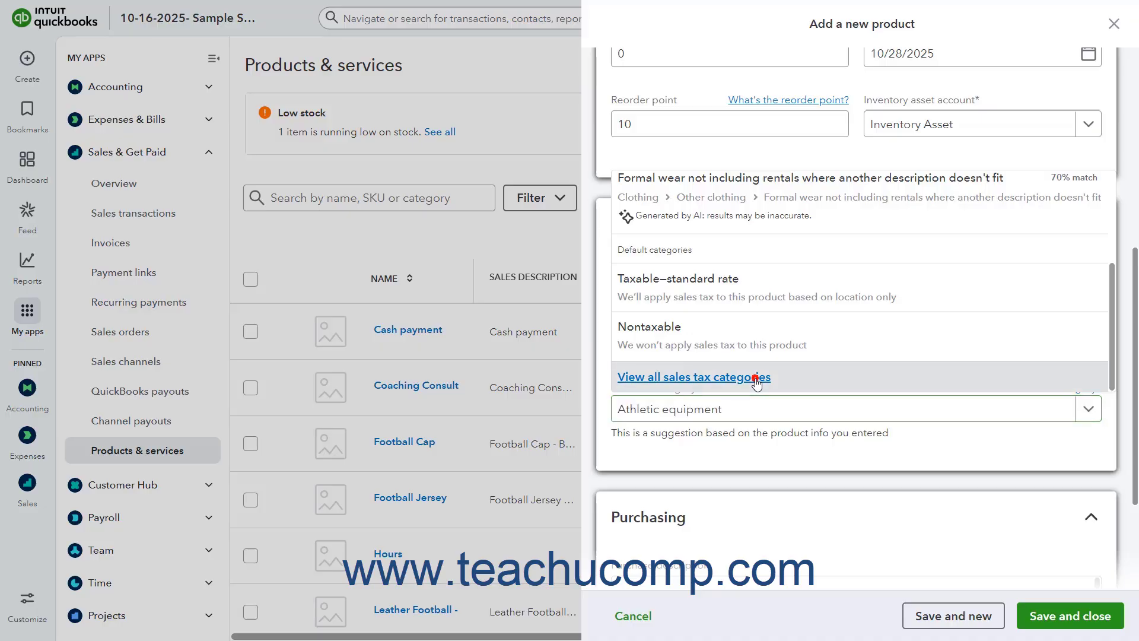
pyautogui.click(755, 379)
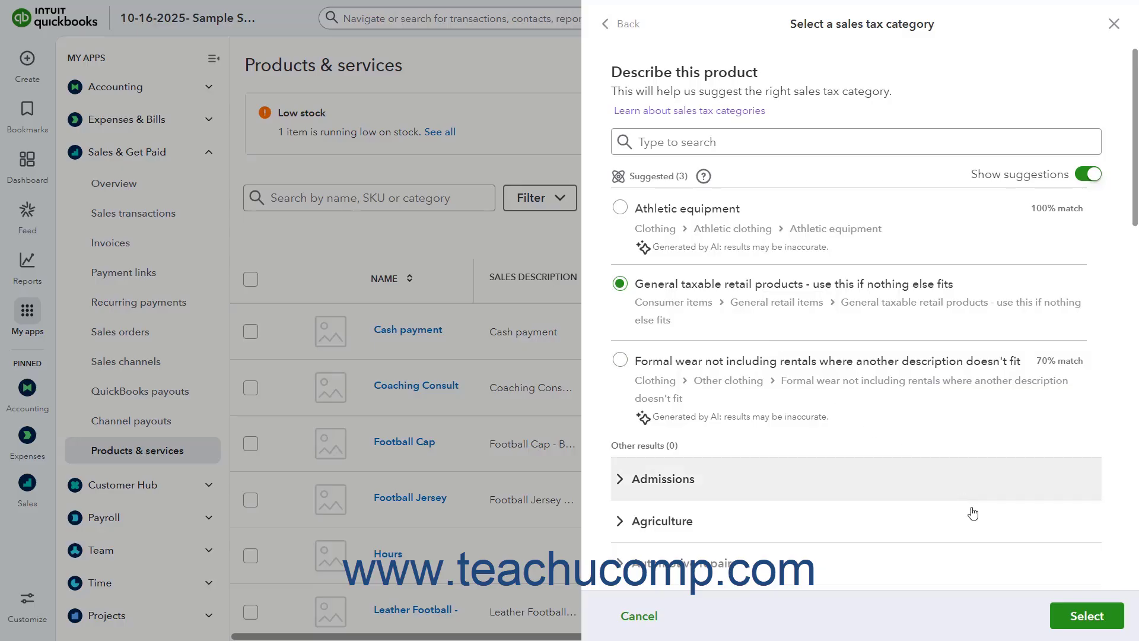
pyautogui.click(1084, 617)
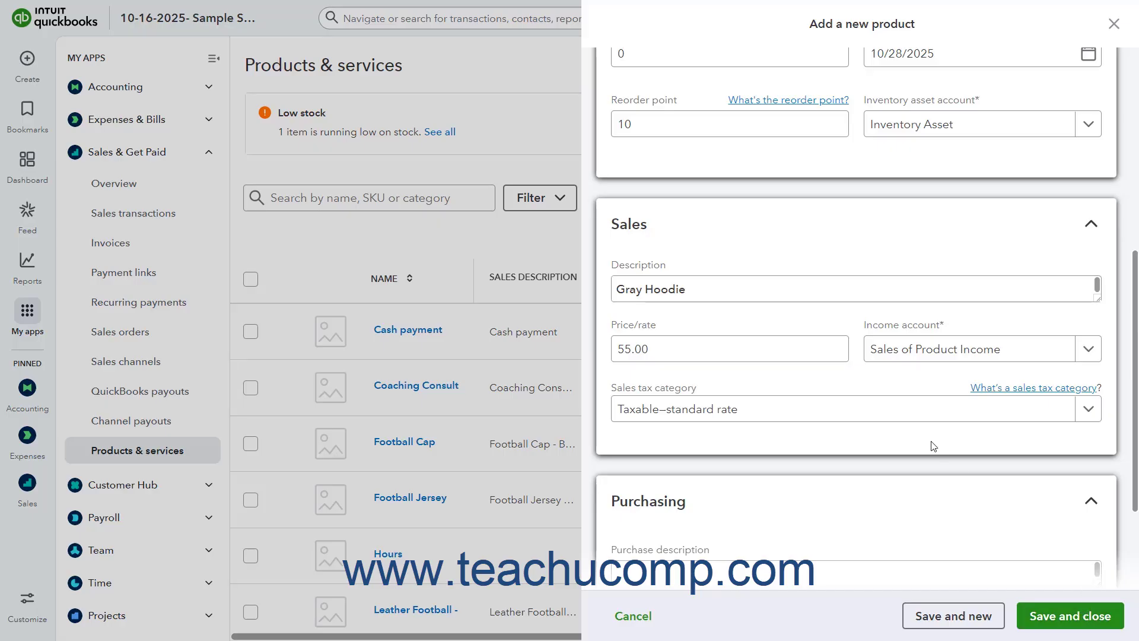
# Enter the purchase description "Hooded Sweatshirt - 56789" and a purchase cost of 30.00, and review the available expense accounts
pyautogui.scroll(-2, 934, 446)
pyautogui.scroll(-1, 933, 445)
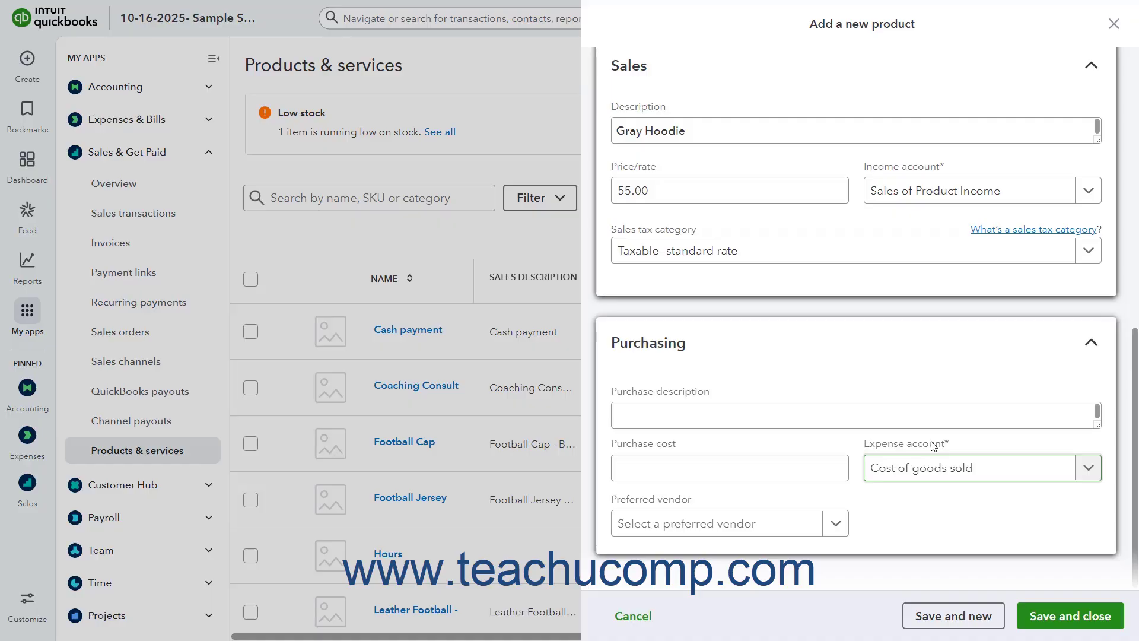
pyautogui.click(727, 415)
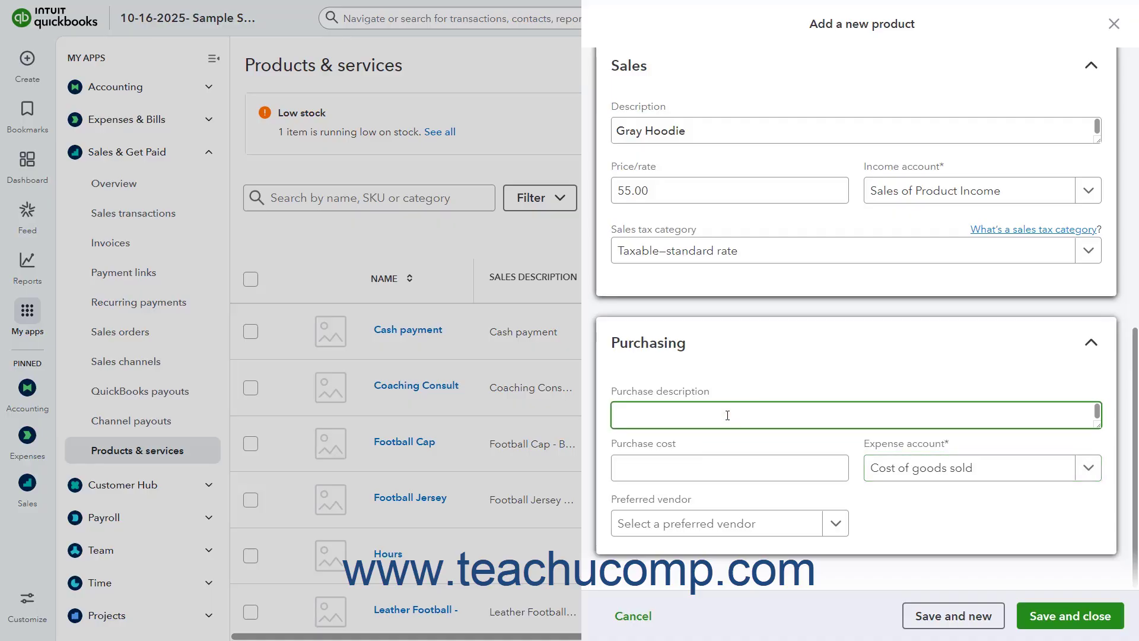
pyautogui.write('Hooded Sweatshirt - 56789')
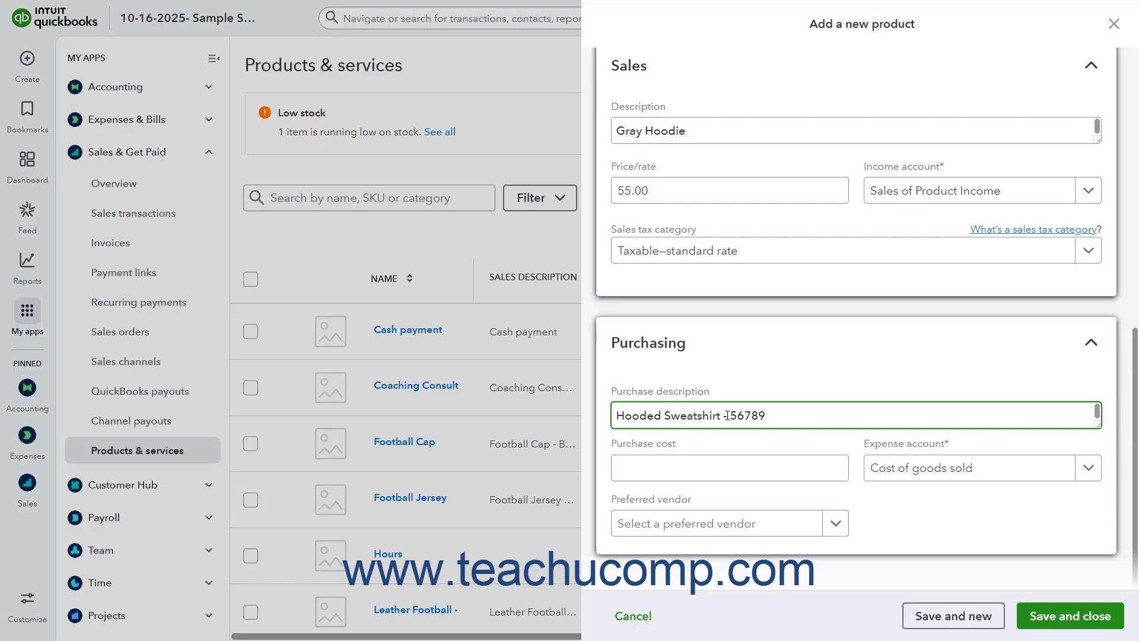
pyautogui.click(687, 465)
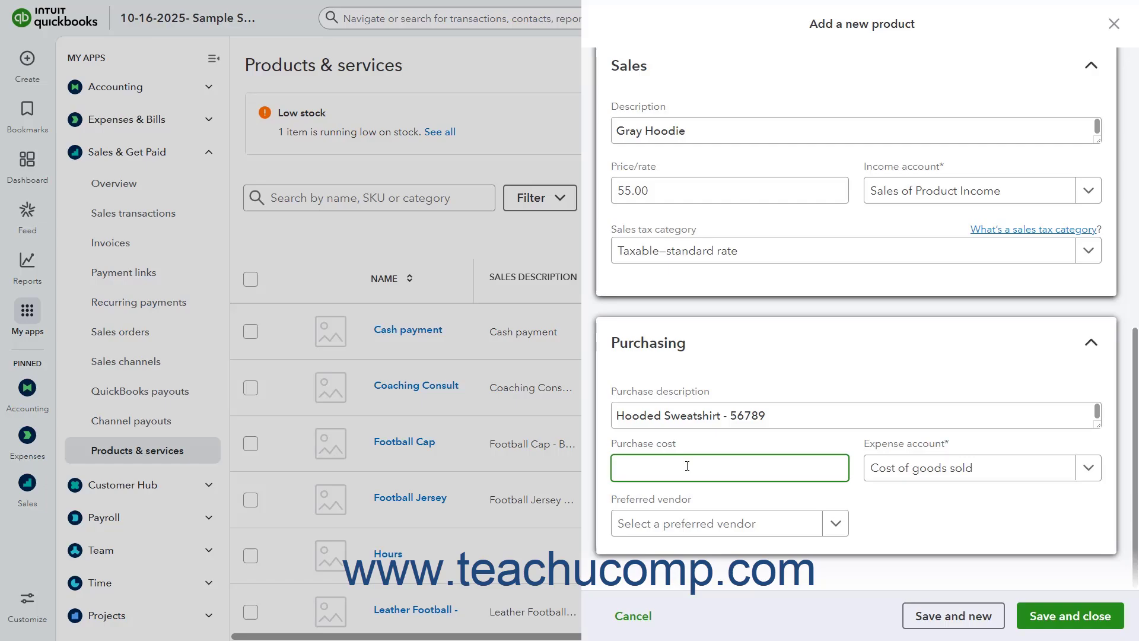
pyautogui.write('30.00')
pyautogui.click(1091, 469)
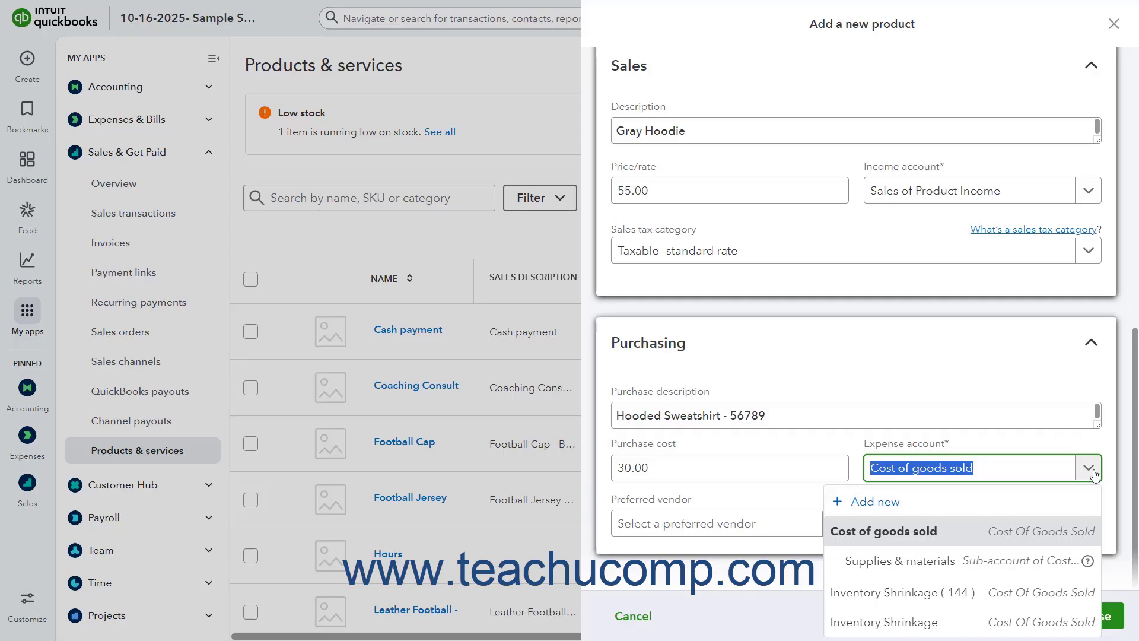
pyautogui.click(1095, 473)
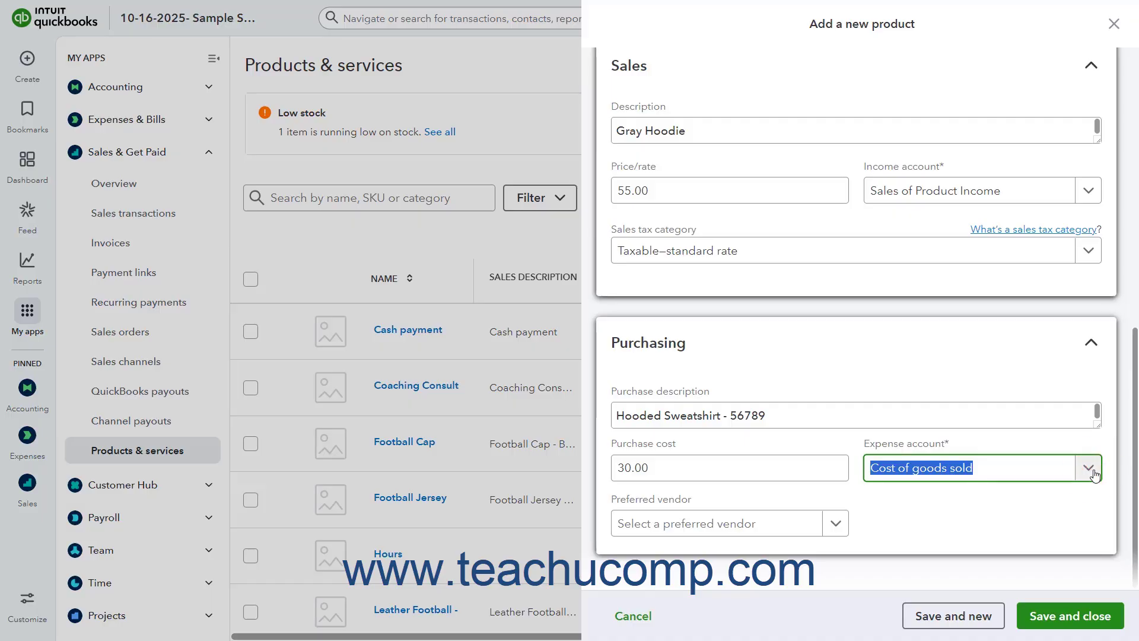
# Choose Eastside Sports Wholesale as the product's preferred vendor, then save the new product and close its form
pyautogui.click(836, 523)
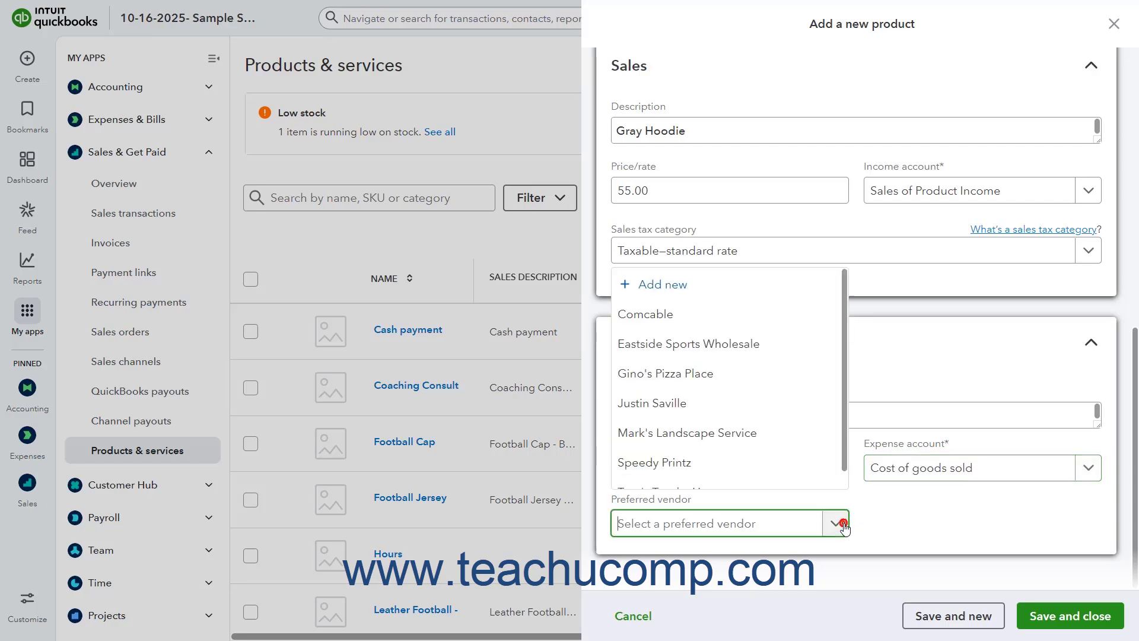
pyautogui.click(795, 345)
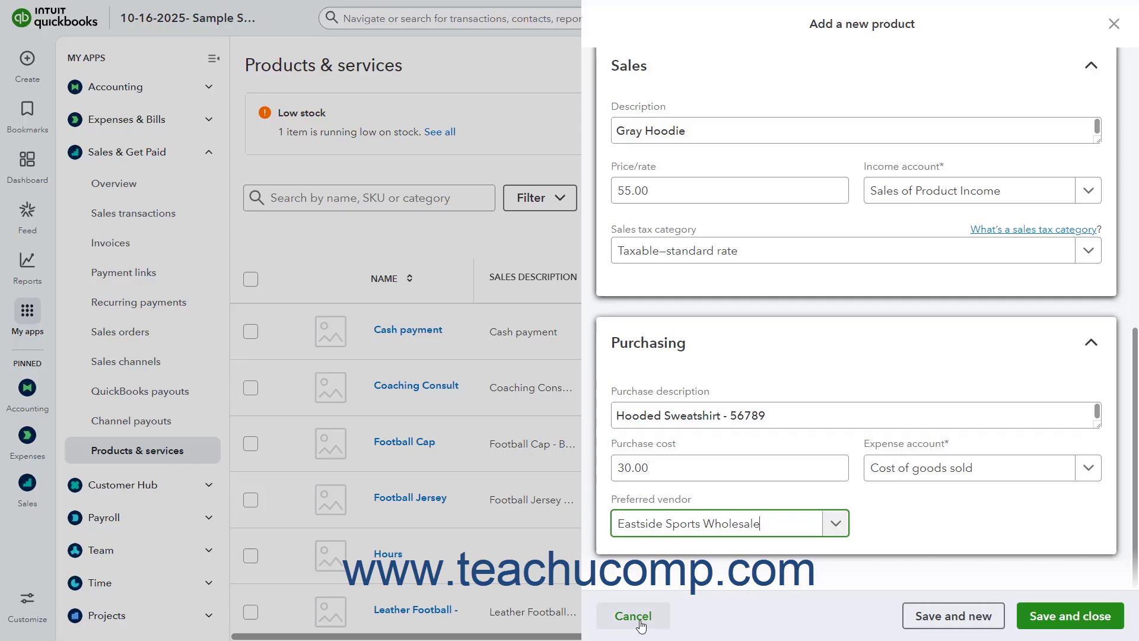
pyautogui.click(1060, 614)
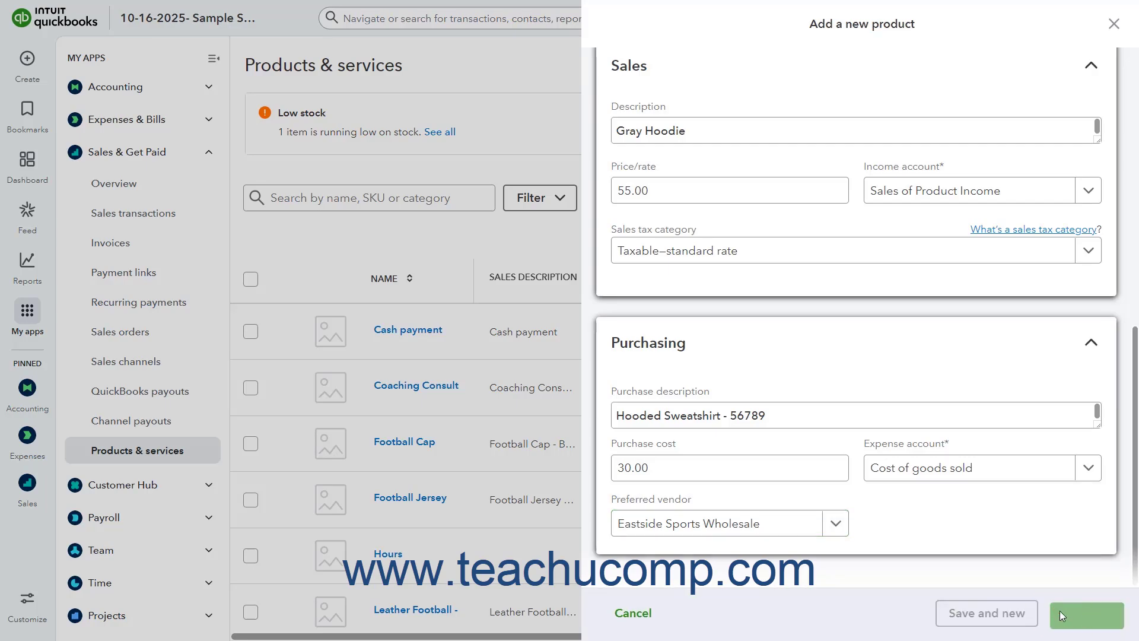